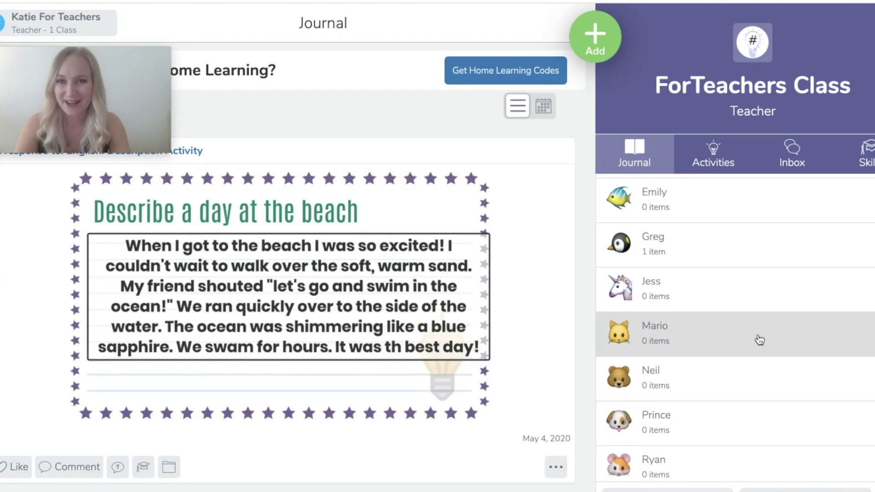
Open the first student's journal, showing their beach description for English: Description Activity.
scroll(758, 339, "down", 2)
scroll(758, 339, "up", 5)
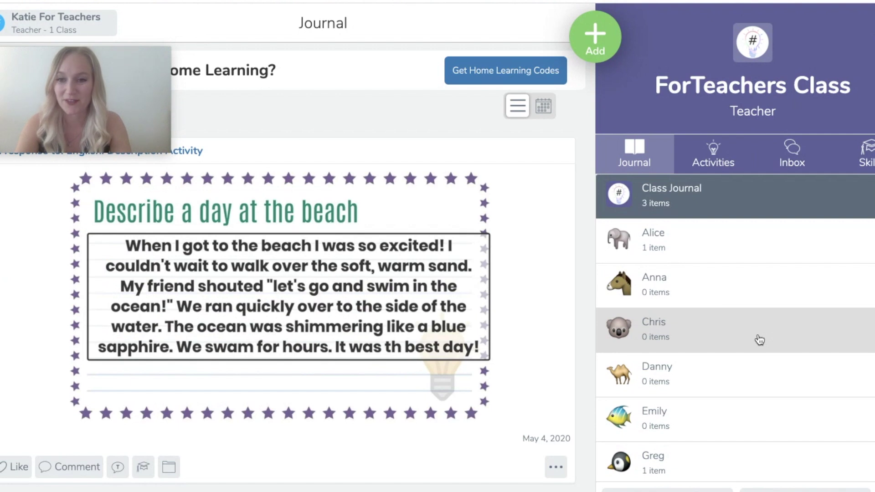
left_click(718, 254)
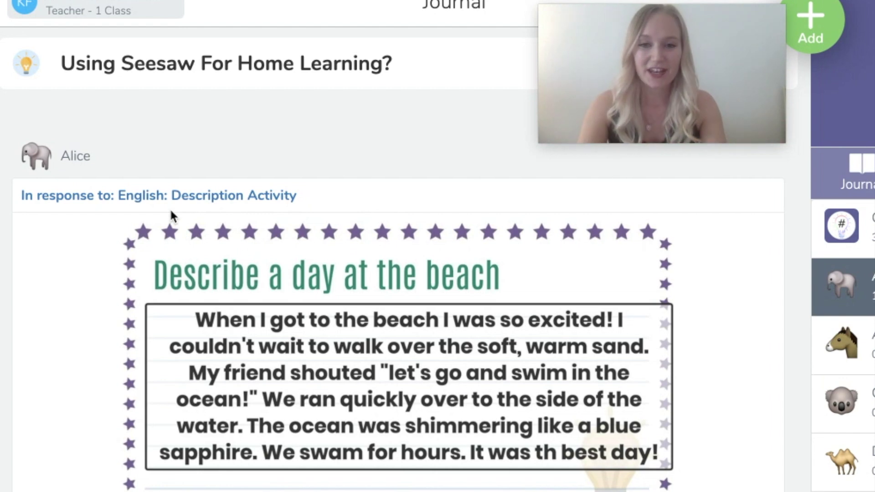
Give the student's beach description post a like with the heart button.
scroll(170, 211, "down", 1)
scroll(150, 246, "down", 1)
scroll(284, 291, "up", 2)
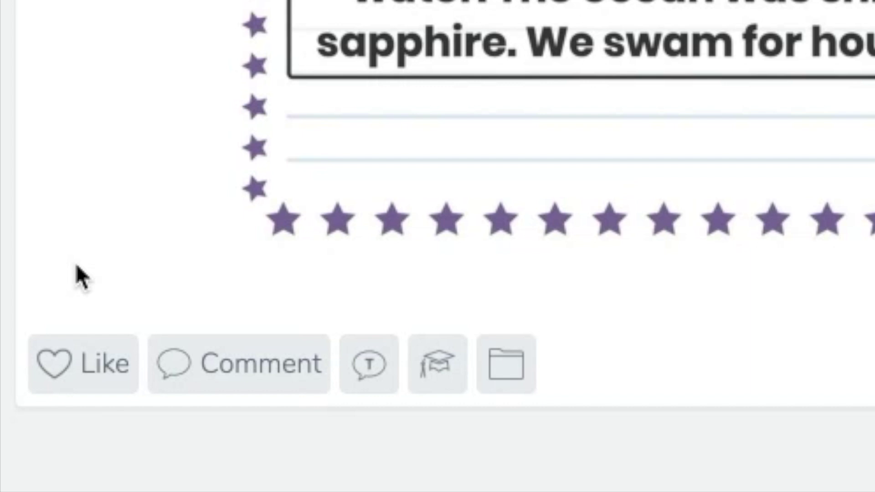
left_click(58, 362)
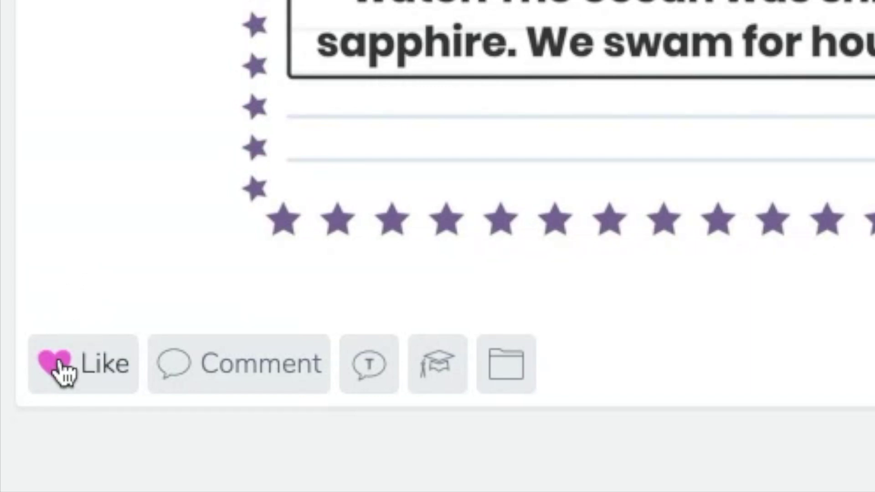
left_click(60, 363)
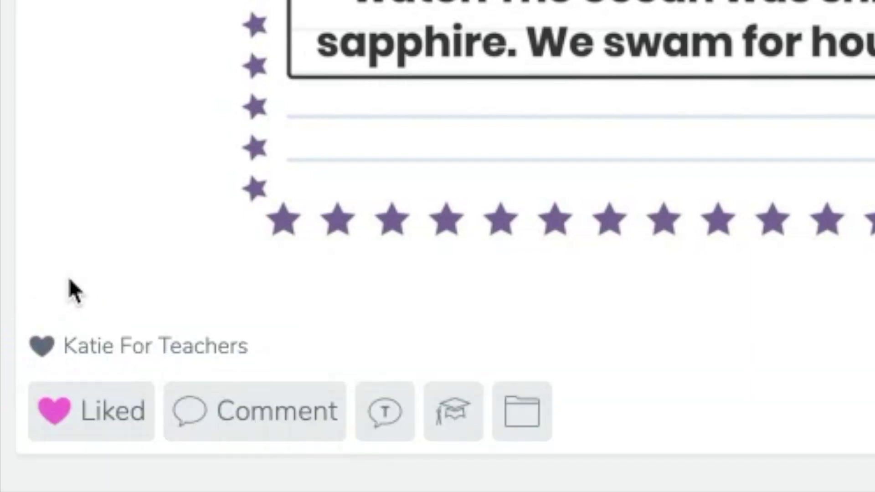
scroll(69, 279, "down", 1)
scroll(70, 279, "down", 1)
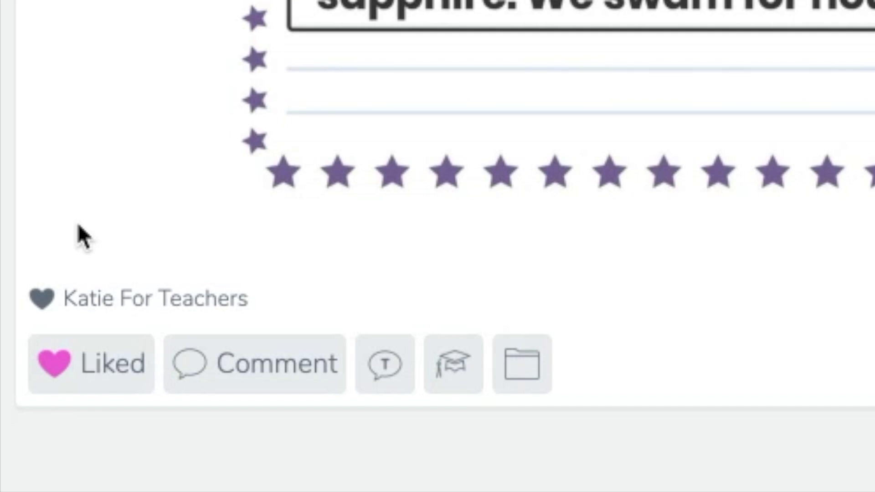
Comment 'Fantastic work…', praising 'warm' and 'soft' and asking for connectives to link sentences.
left_click(269, 382)
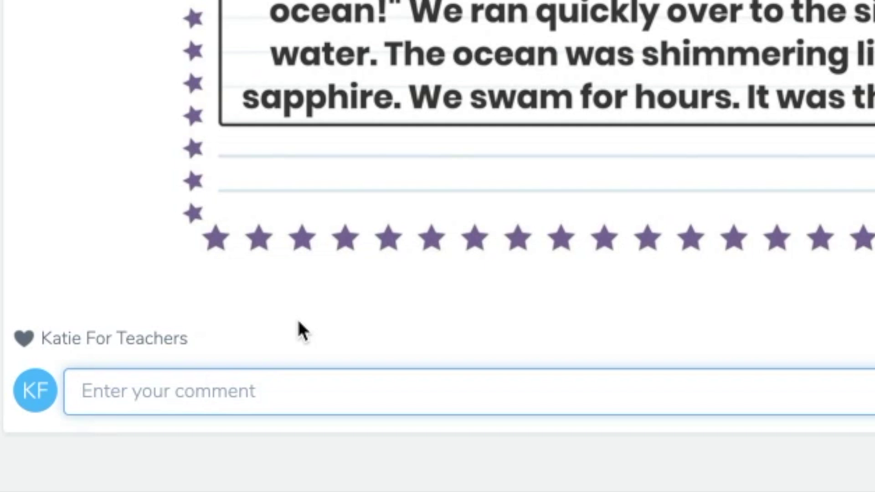
type("Fantastic ")
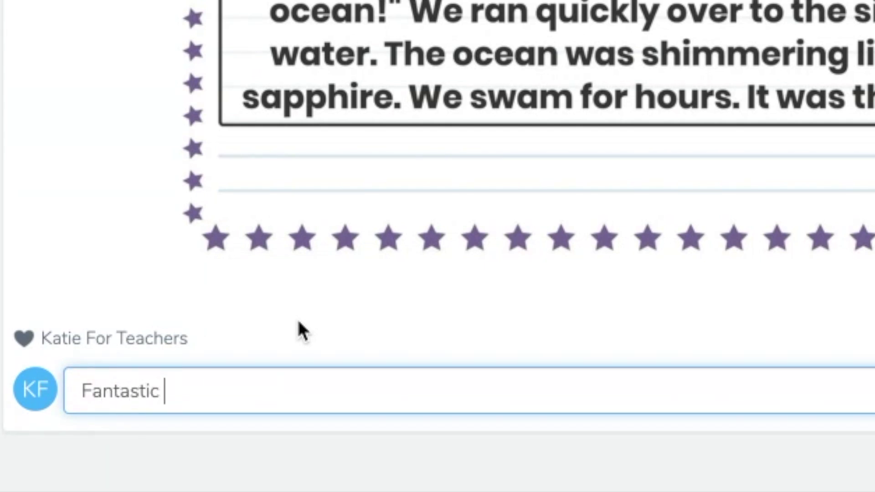
type("work, I really lik")
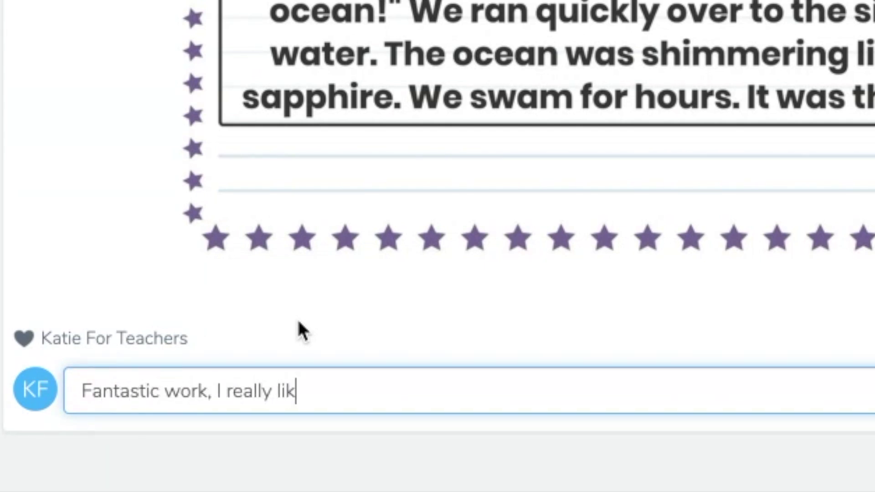
type("e how you decided to")
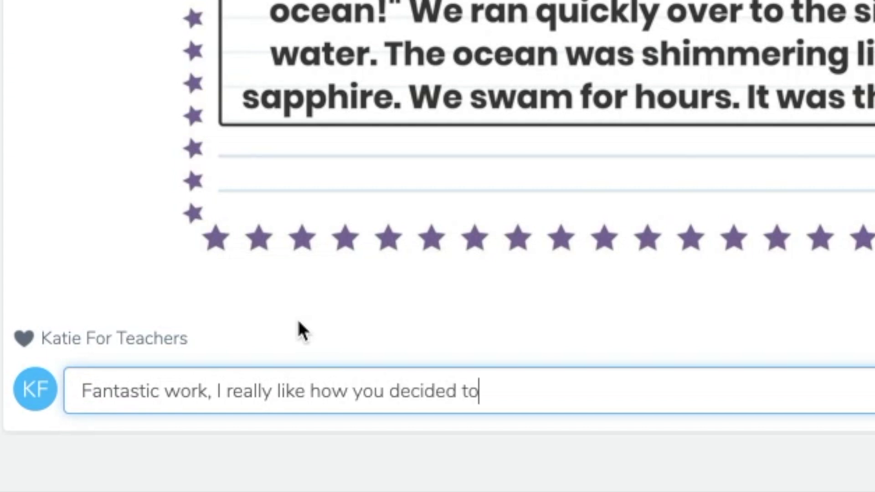
type(" add some descr")
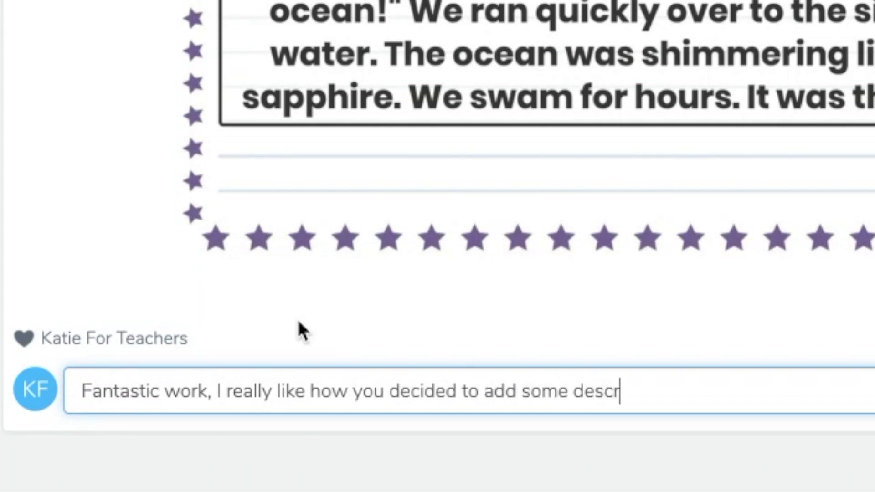
type("iptive words, suc")
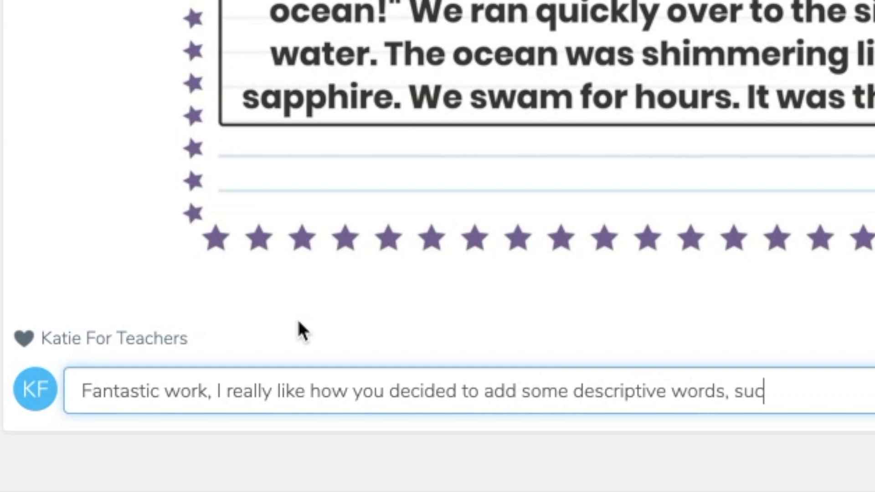
type("h as \"warm\" ")
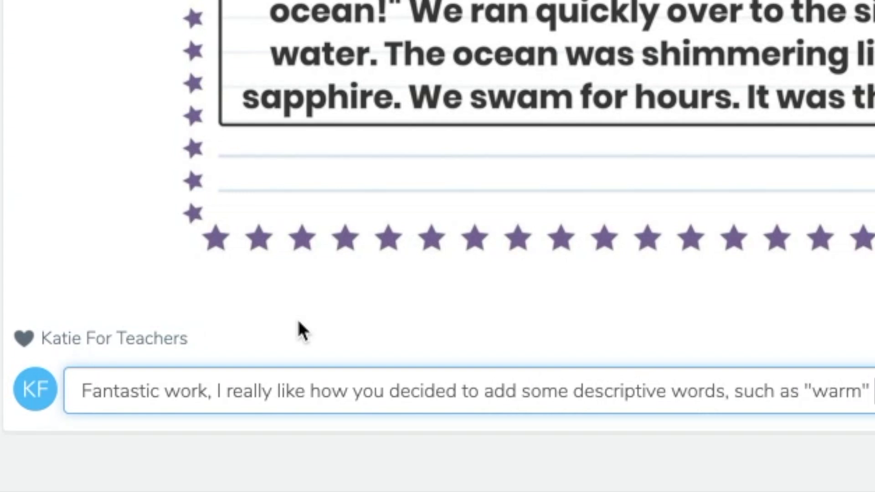
type("and \"soft\" for the")
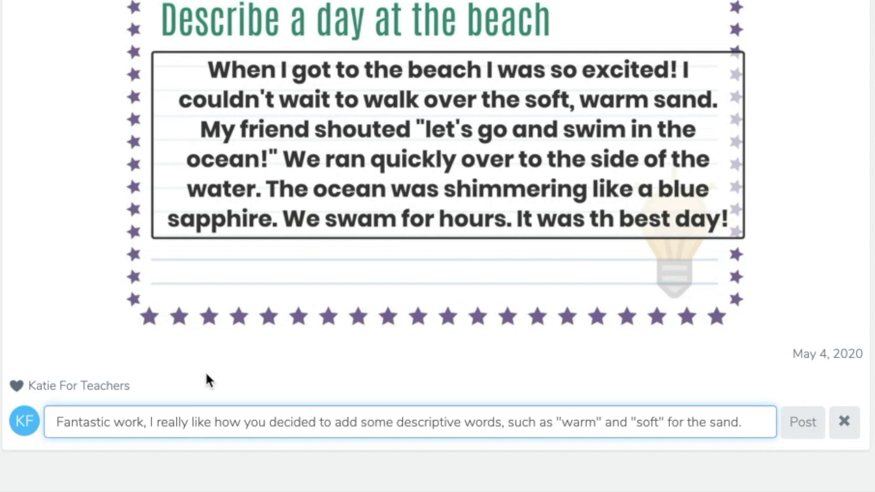
type("sand. Can you add some connectives to link your sentences?")
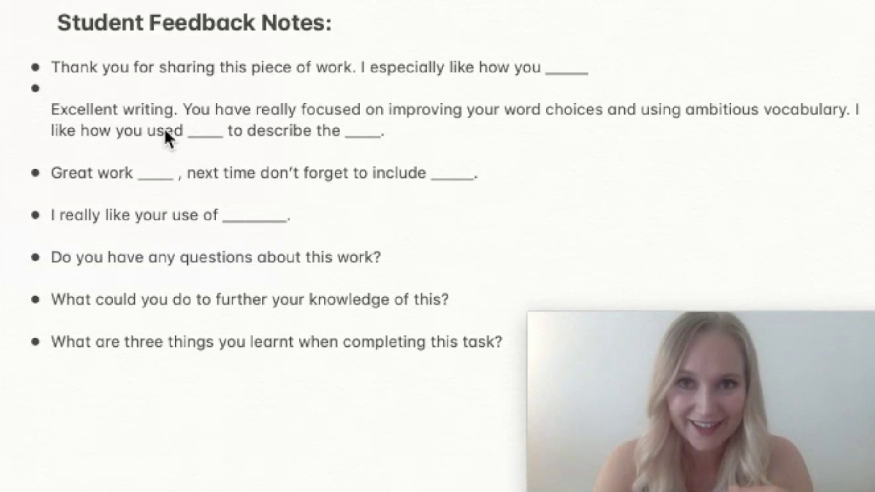
Highlight the prompt 'What are three things you learnt when completing this task?' in Student Feedback Notes.
left_click_drag(516, 341, 53, 348)
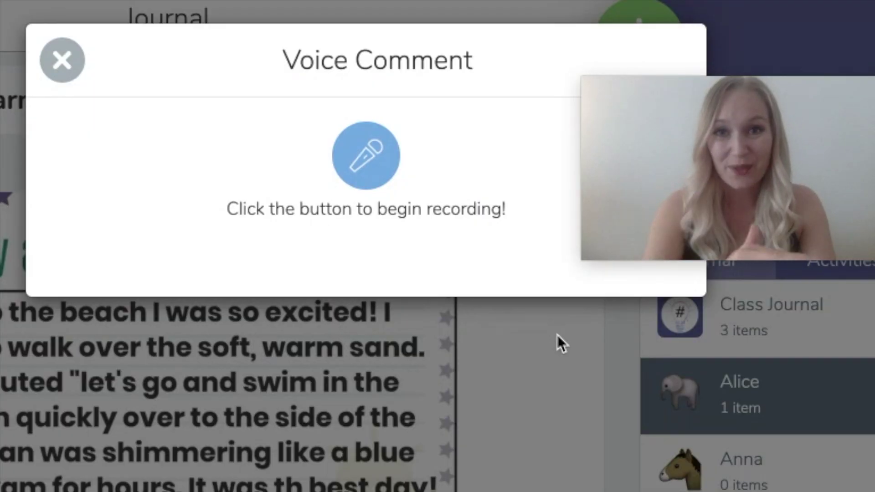
Record a 22-second voice comment and upload it to the beach post.
left_click(385, 153)
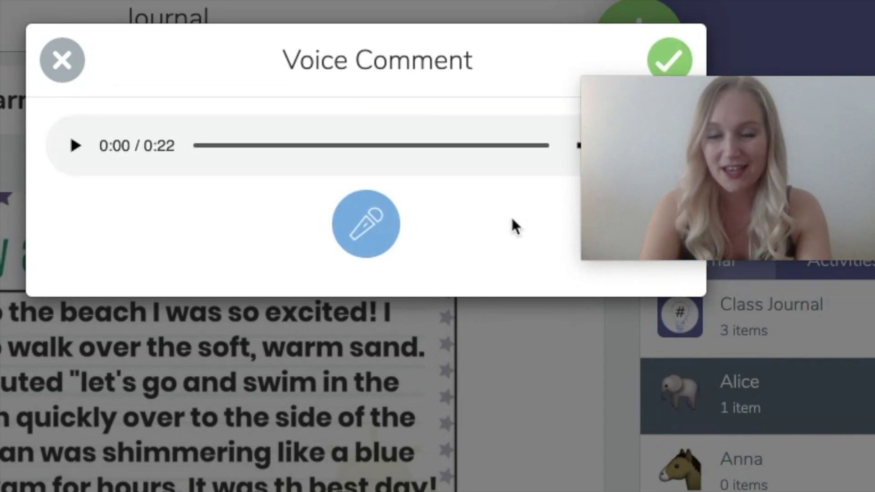
left_click_drag(677, 162, 580, 351)
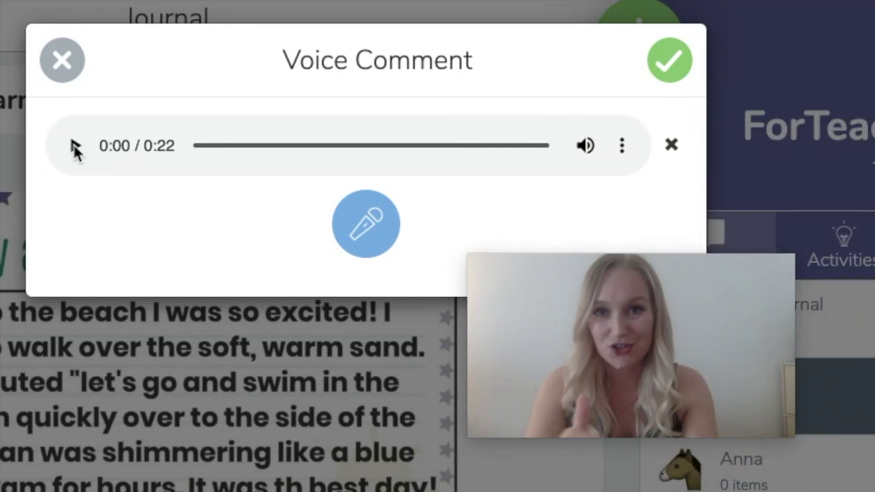
left_click(671, 63)
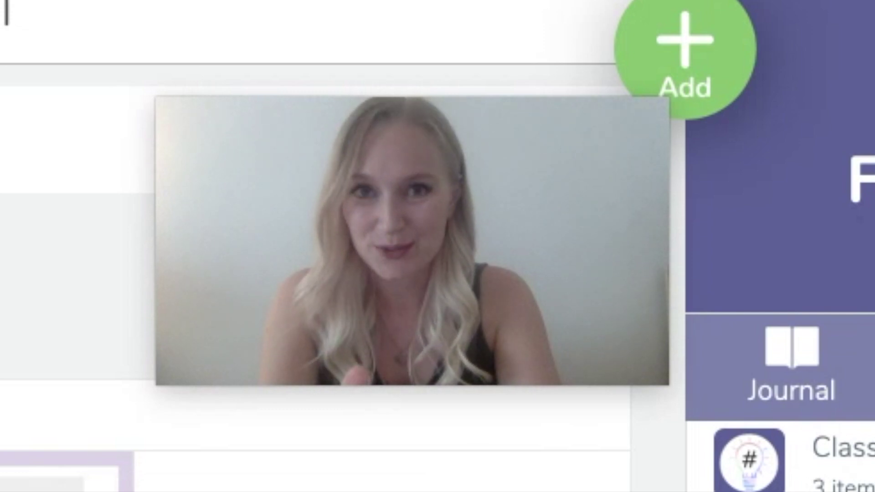
Scroll the journal to the student's Telling The Time worksheet for Time Activity.
scroll(314, 278, "down", 1)
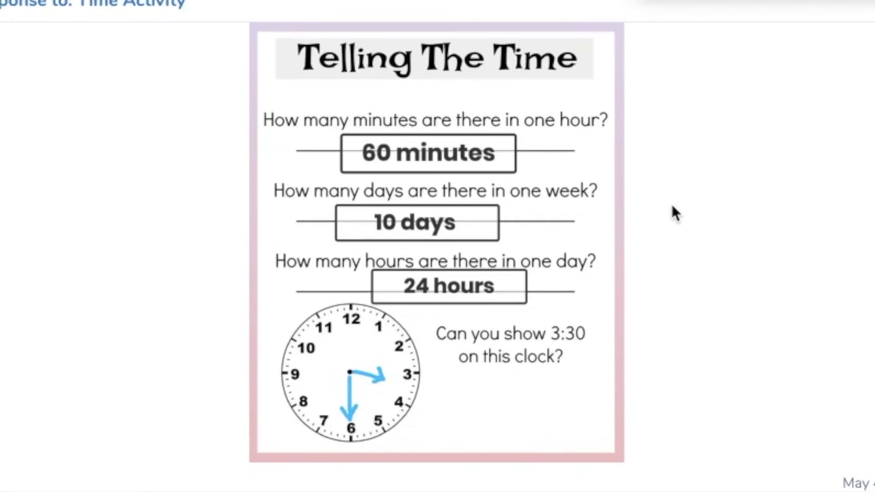
scroll(675, 213, "up", 1)
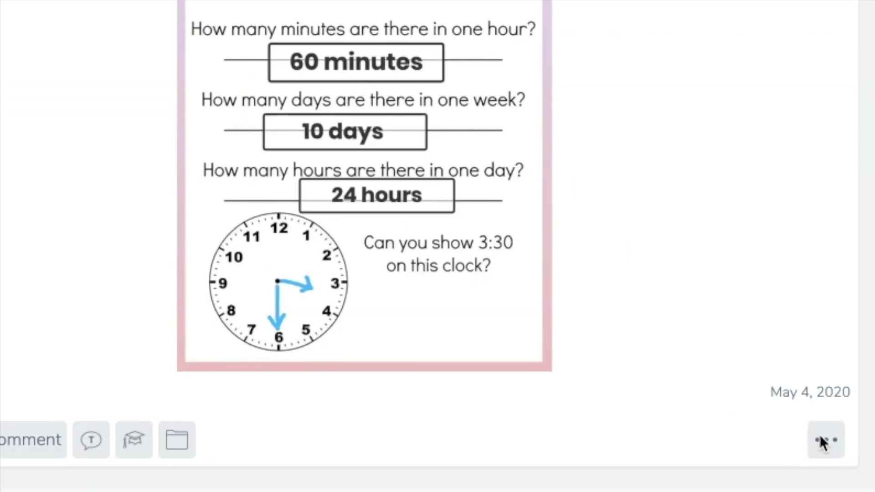
Mark the worksheet with a green marker: ticks on correct answers, a cross beside 10 days.
left_click(823, 442)
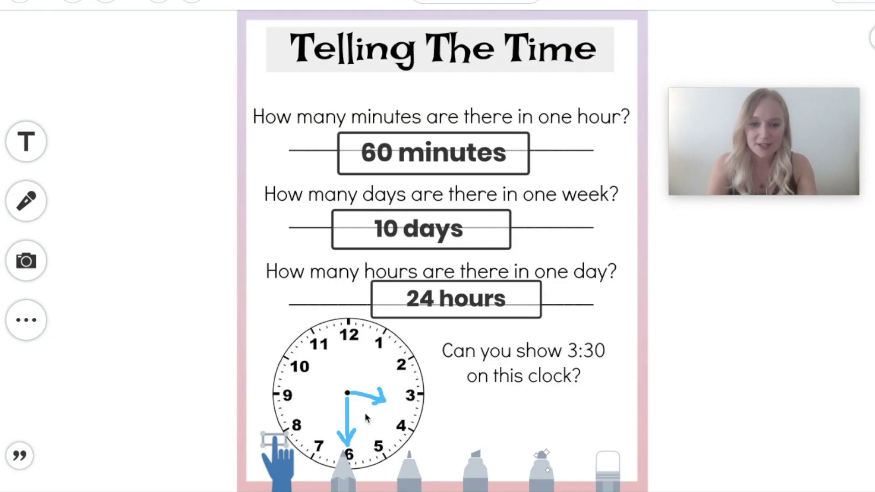
left_click(408, 463)
left_click_drag(871, 259, 871, 300)
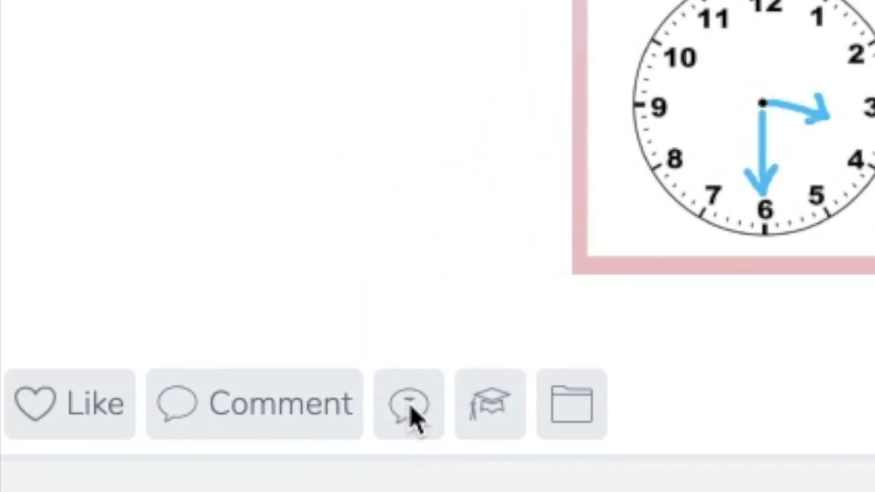
Add a private note that the student is unsure how many days are in a week, for tomorrow's lesson.
left_click(449, 413)
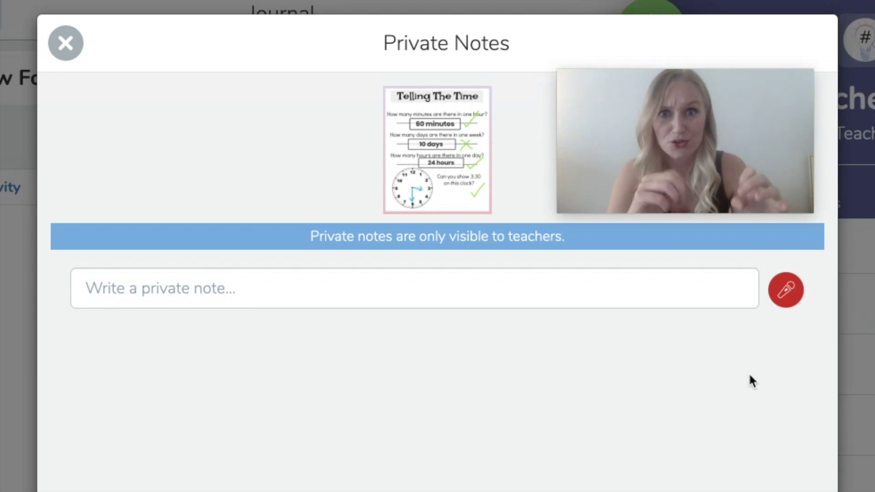
left_click(577, 295)
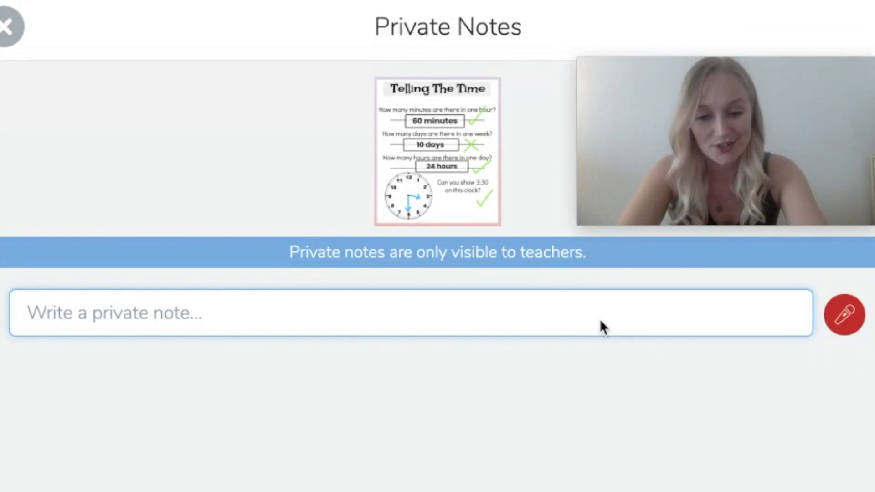
type("Greg isn't sure ")
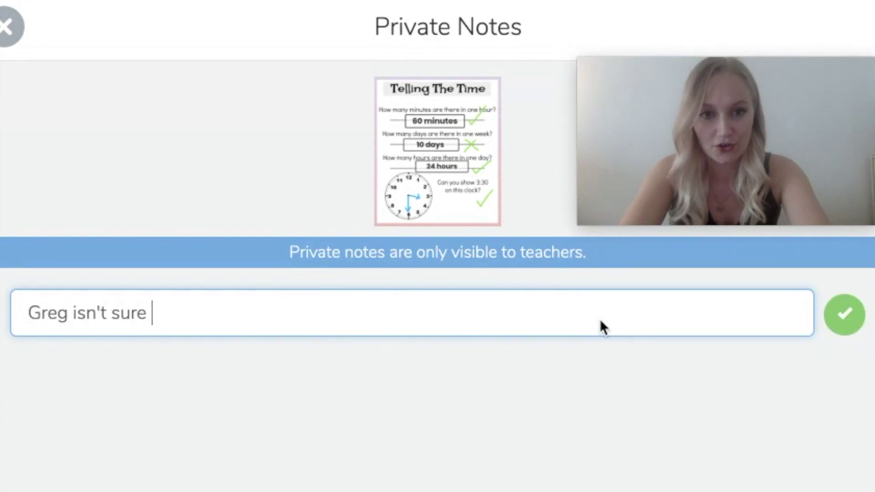
type("of how many days ther")
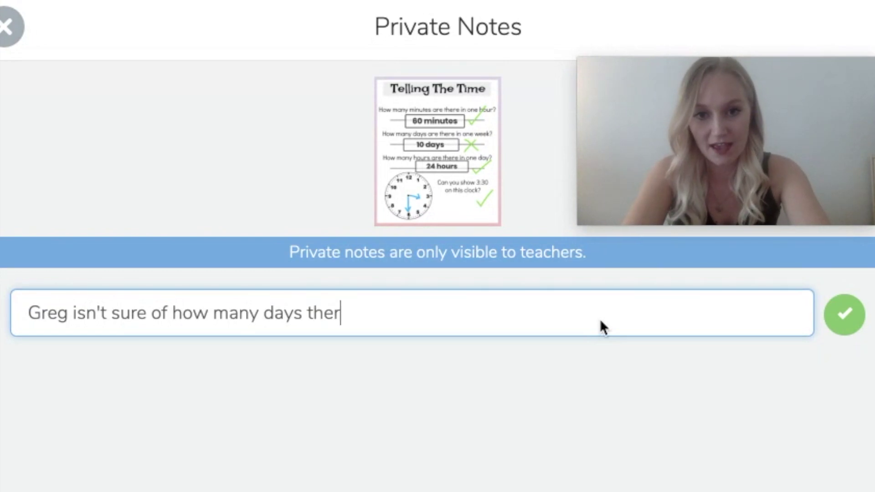
type("e are in a week, ")
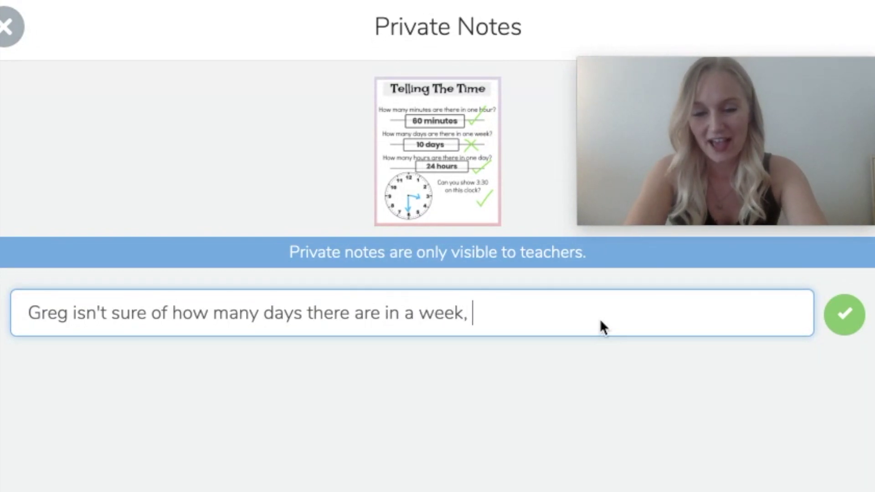
type("remember to includ")
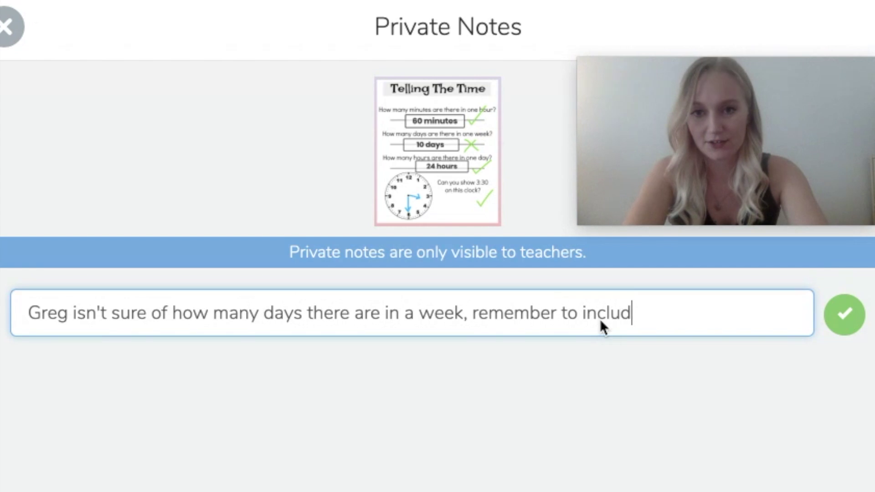
type("e this in tomorrow's")
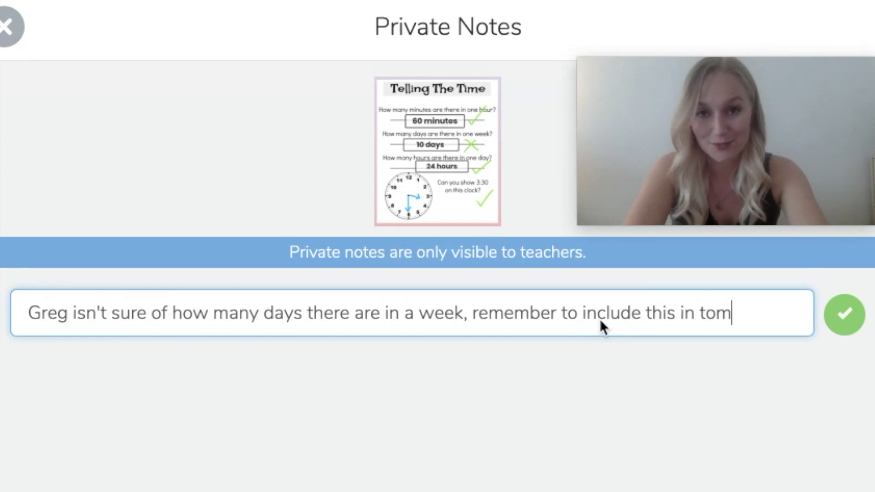
type(" lesson")
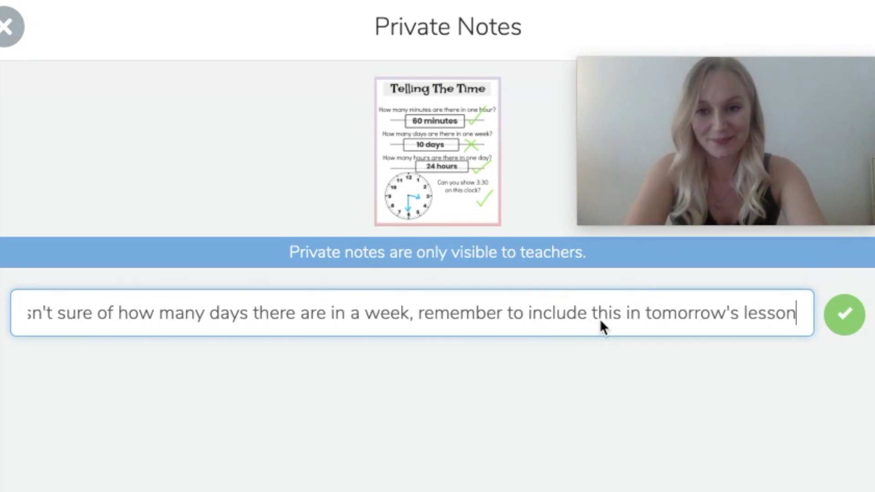